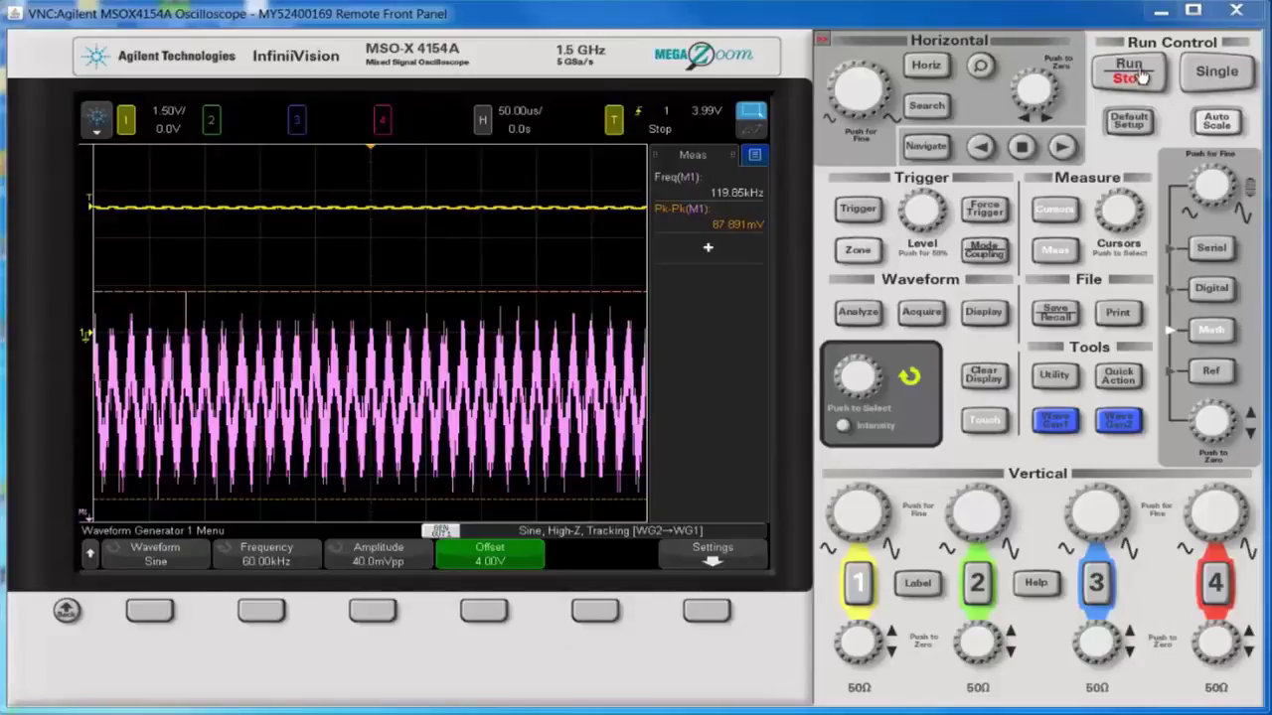
# Resume live acquisition and show channel 1's settings, which read DC coupling at 1 MΩ.
pyautogui.click(1135, 77)
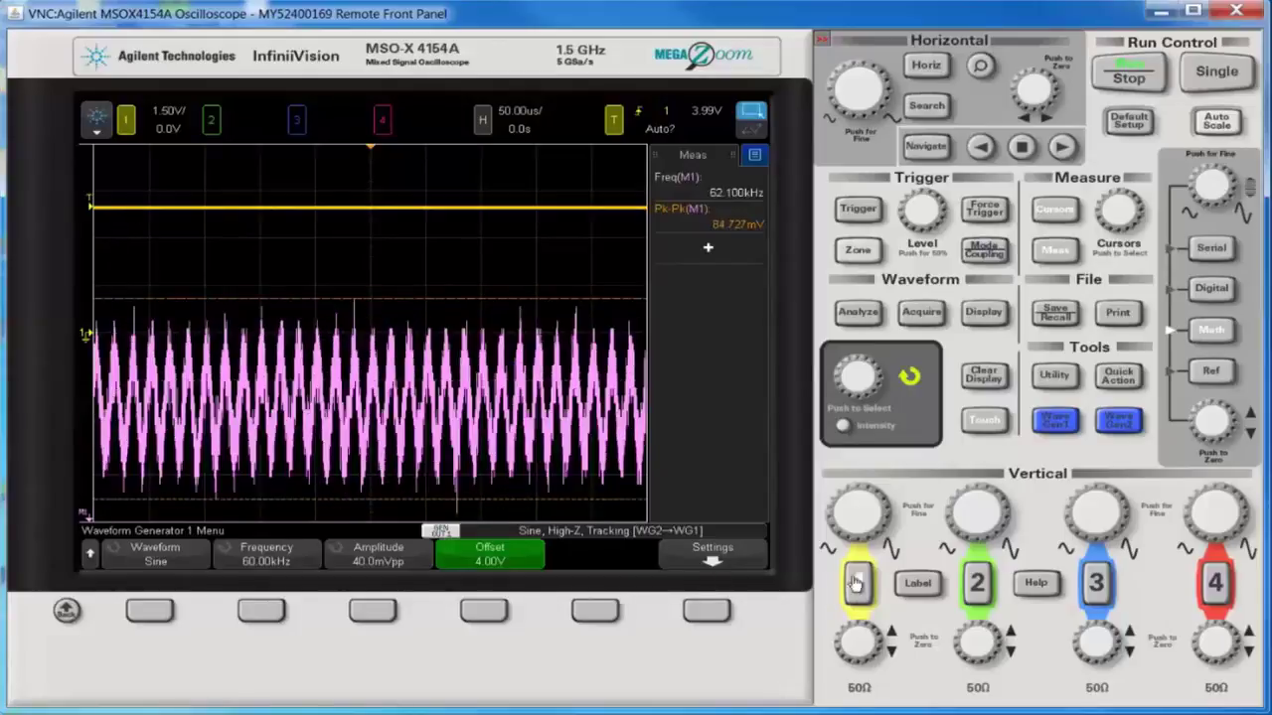
pyautogui.click(840, 589)
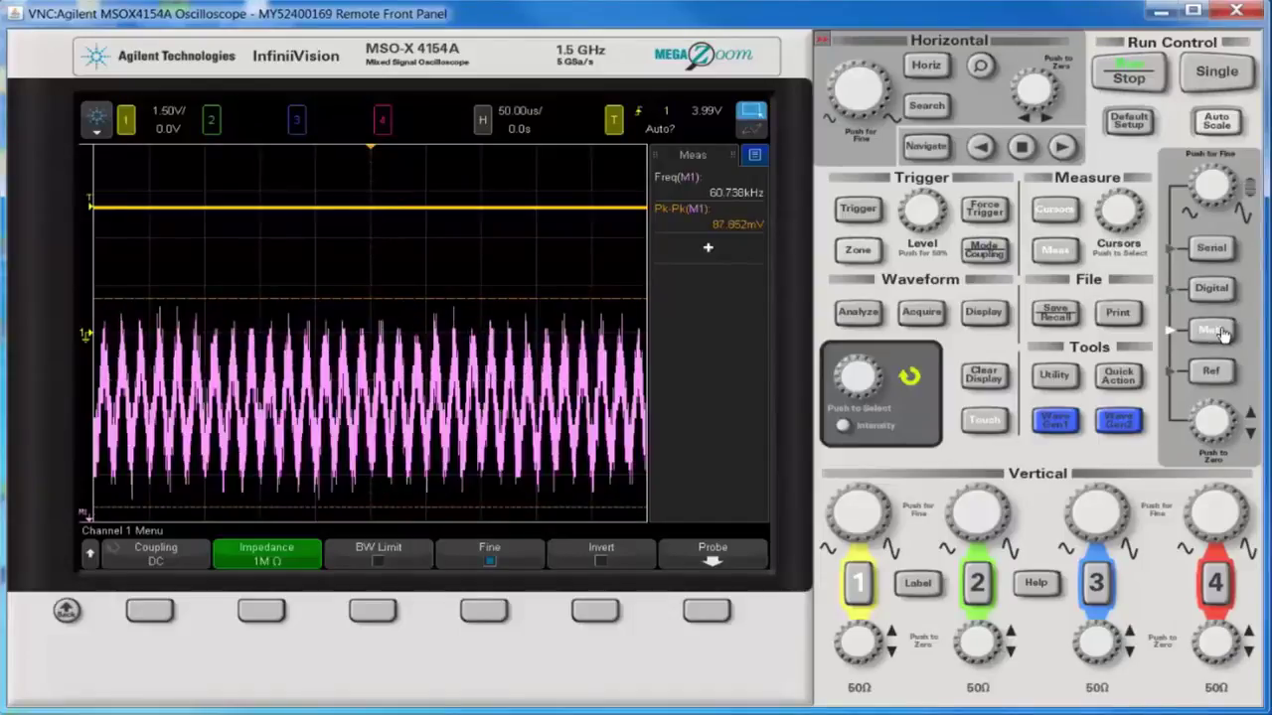
# Show the Math menu with Magnify on Ch1, then stop acquisition to freeze the trace.
pyautogui.click(1212, 331)
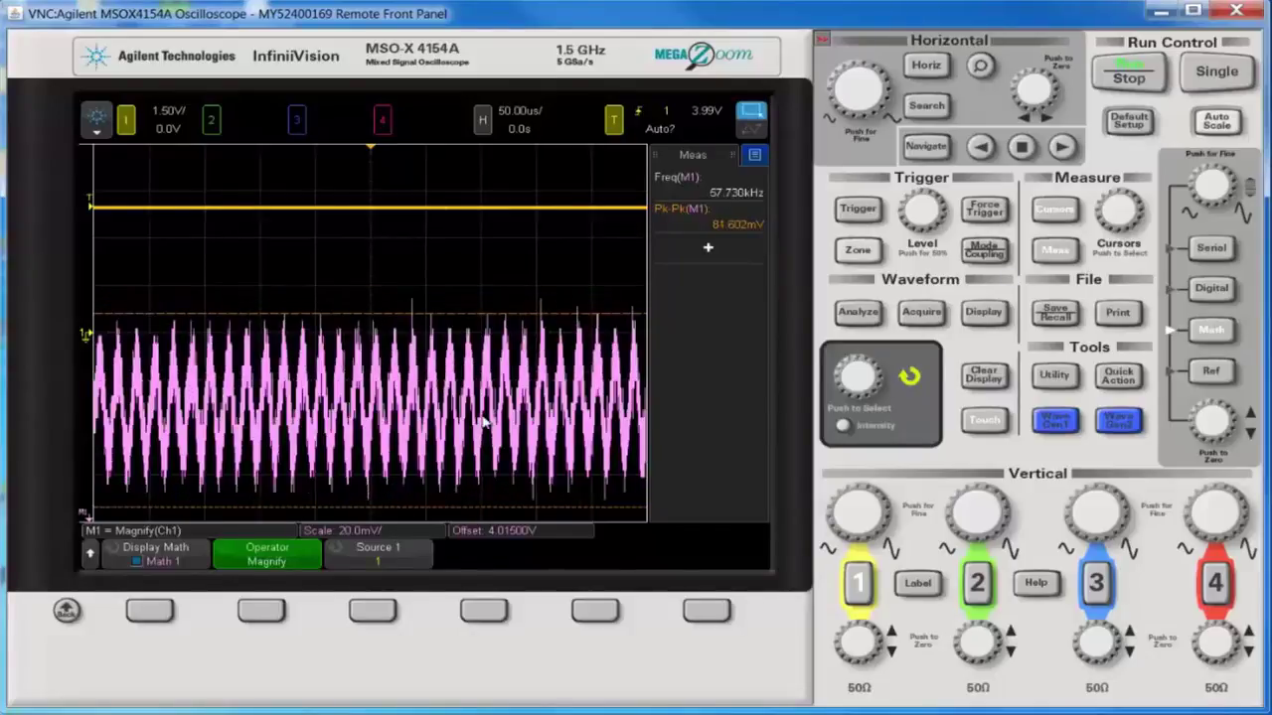
pyautogui.click(1132, 76)
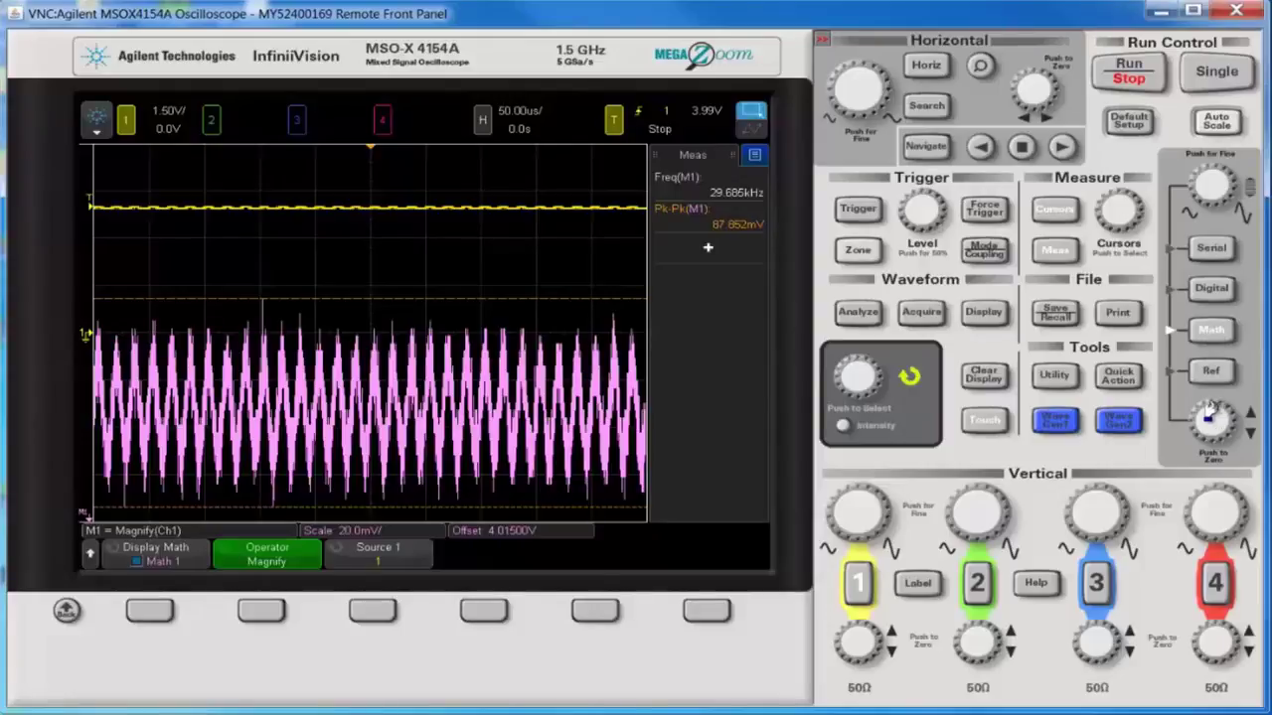
# Raise the Math 1 magnify offset from 4.01500 V to 4.01625 V with the Math position knob.
pyautogui.scroll(1, 1206, 417)
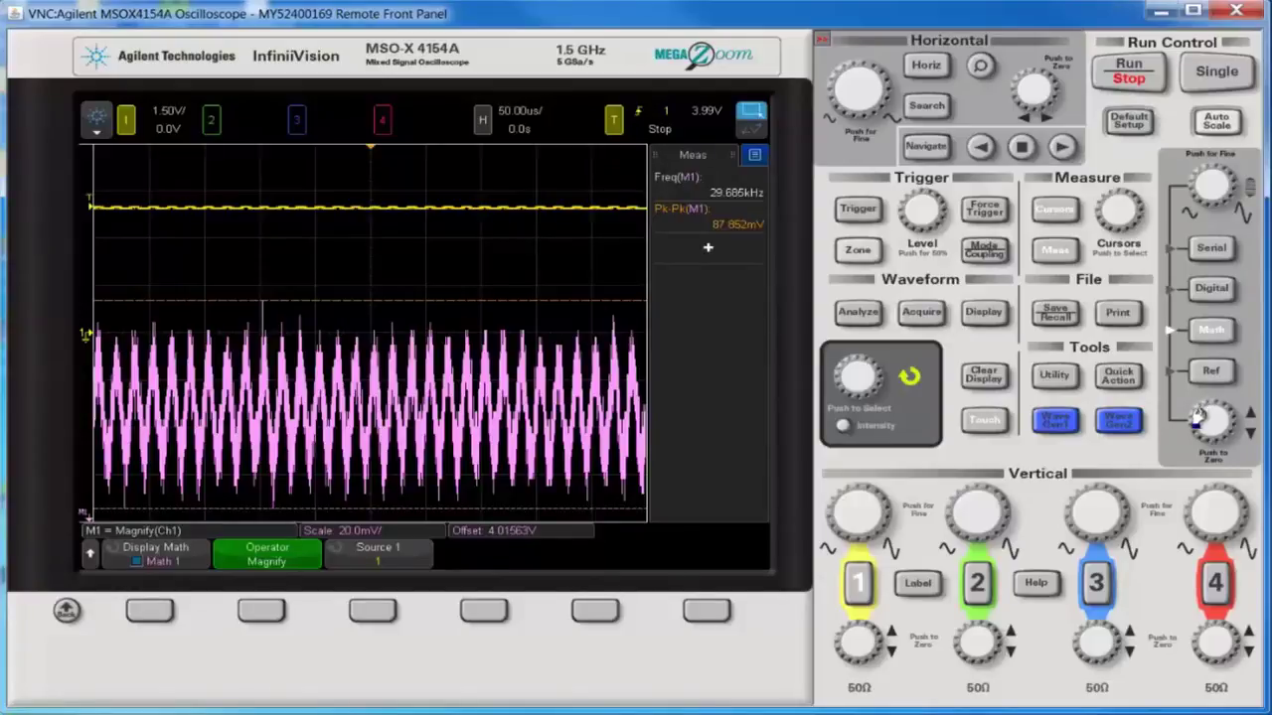
pyautogui.scroll(1, 1197, 419)
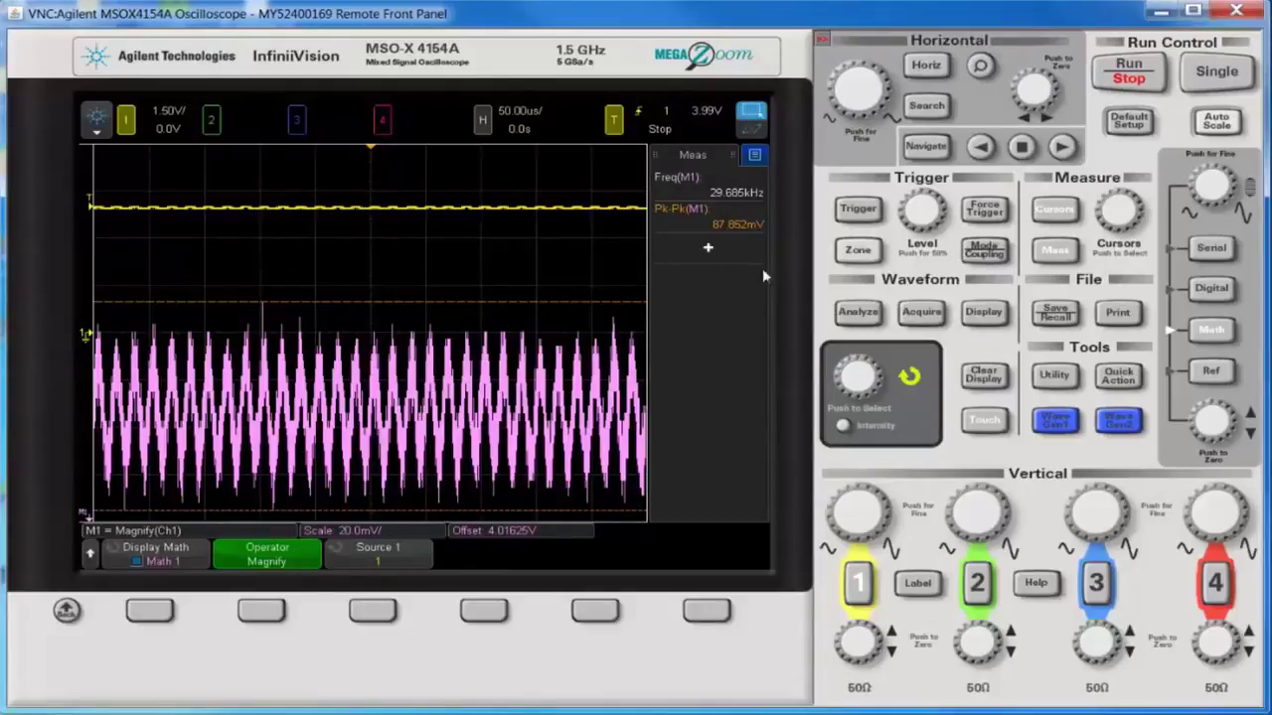
# Resume live acquisition and change the trigger mode from Auto to Normal.
pyautogui.click(861, 209)
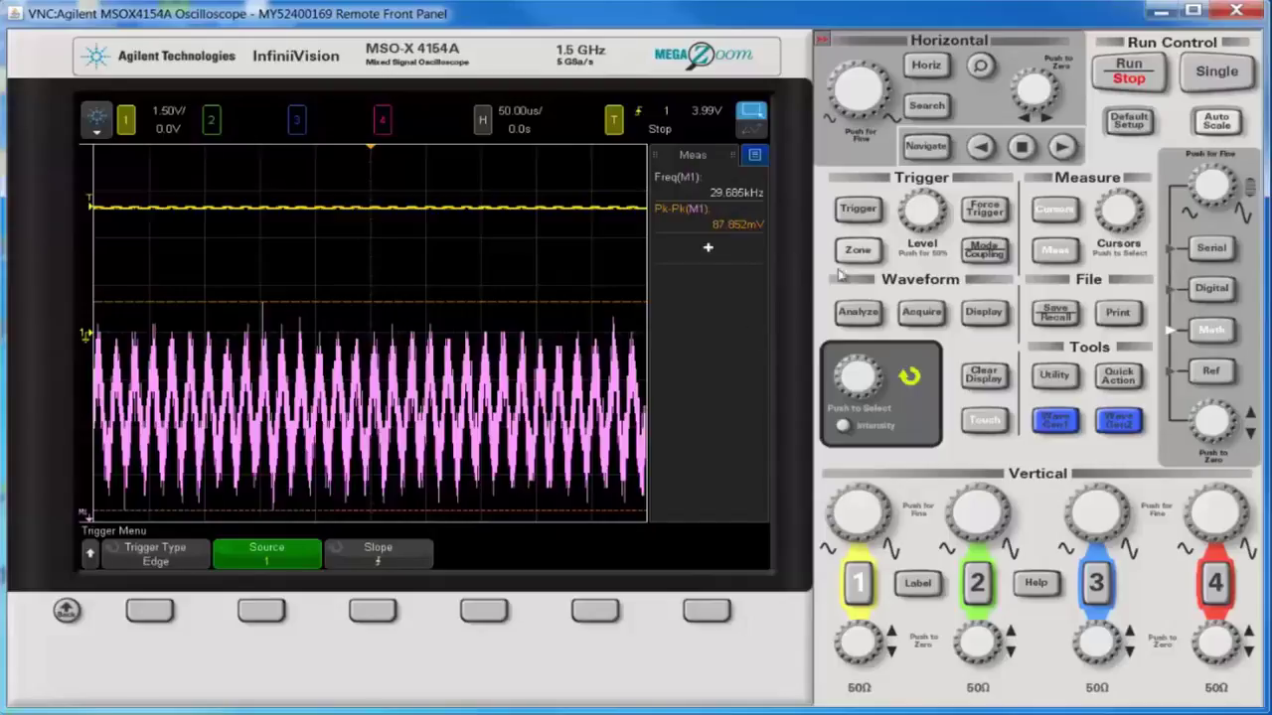
pyautogui.click(992, 252)
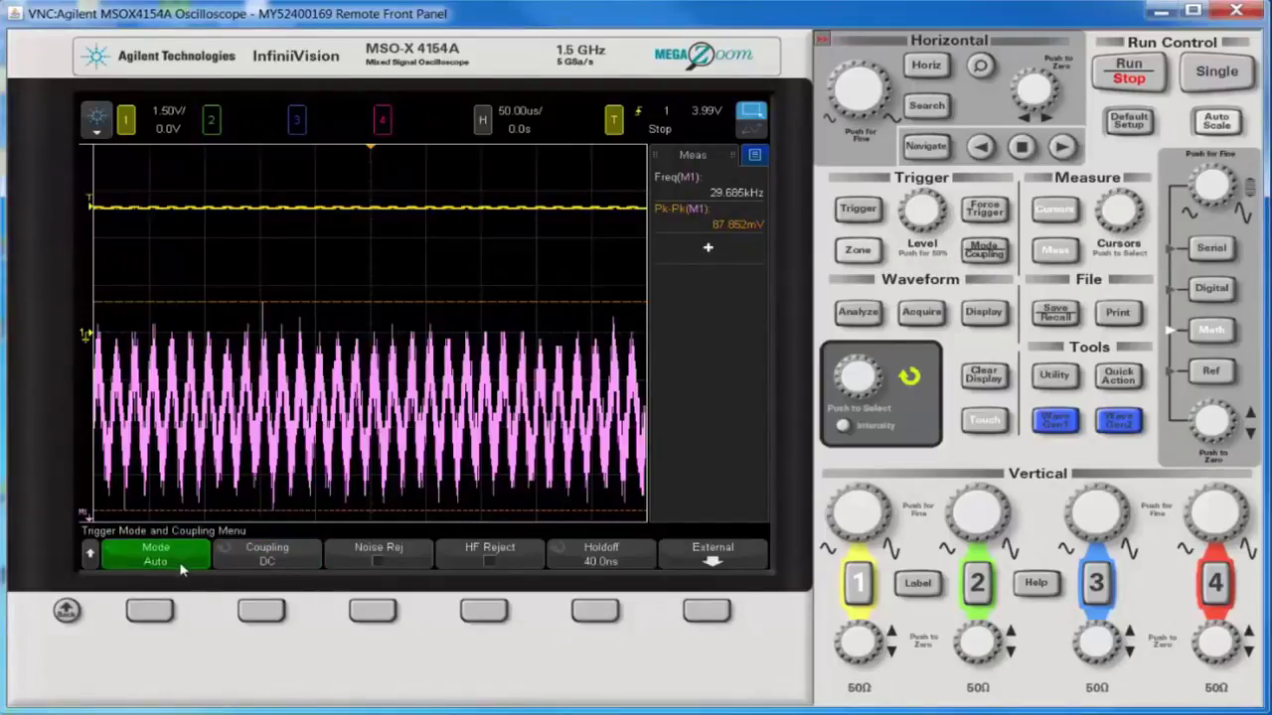
pyautogui.click(1126, 79)
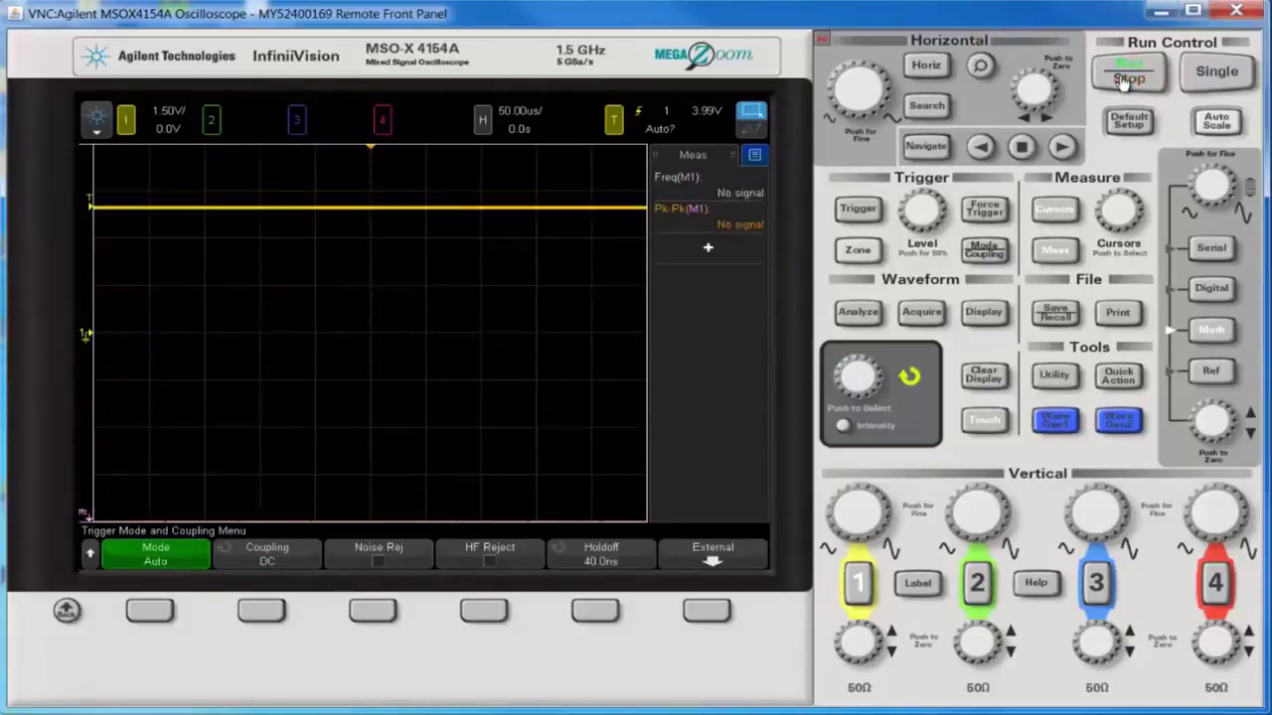
pyautogui.click(147, 612)
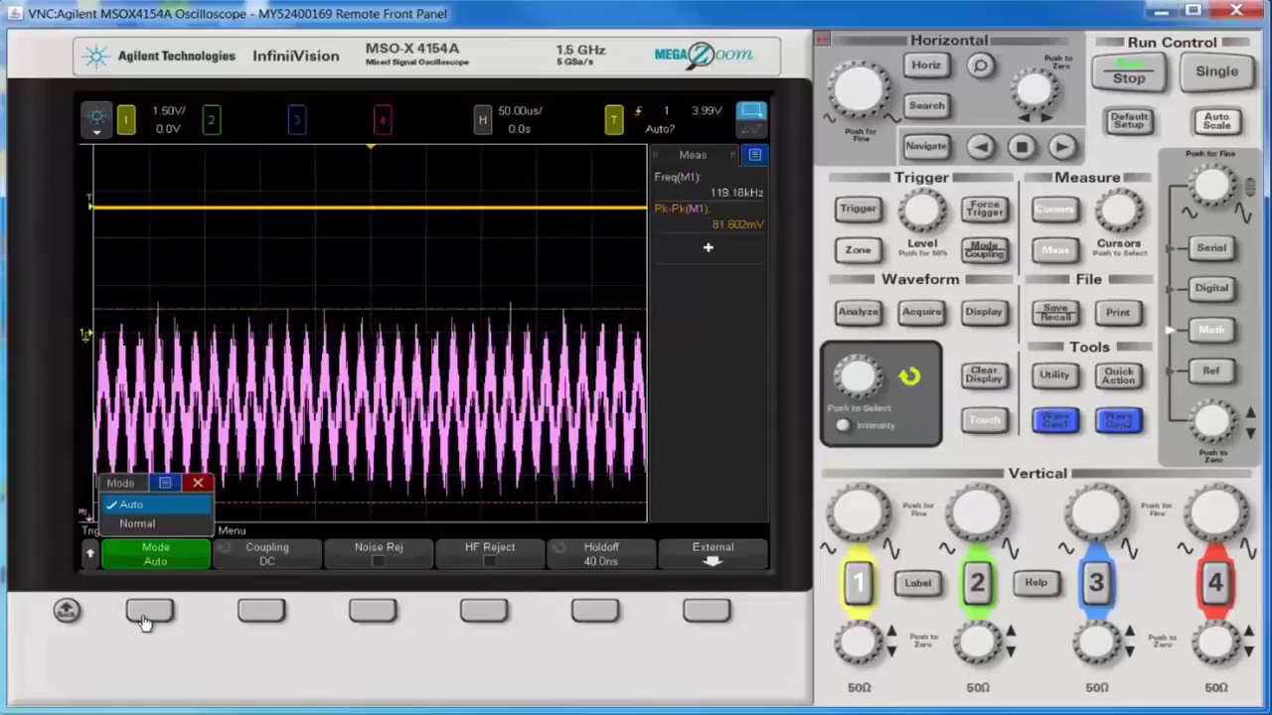
pyautogui.click(155, 524)
pyautogui.click(199, 485)
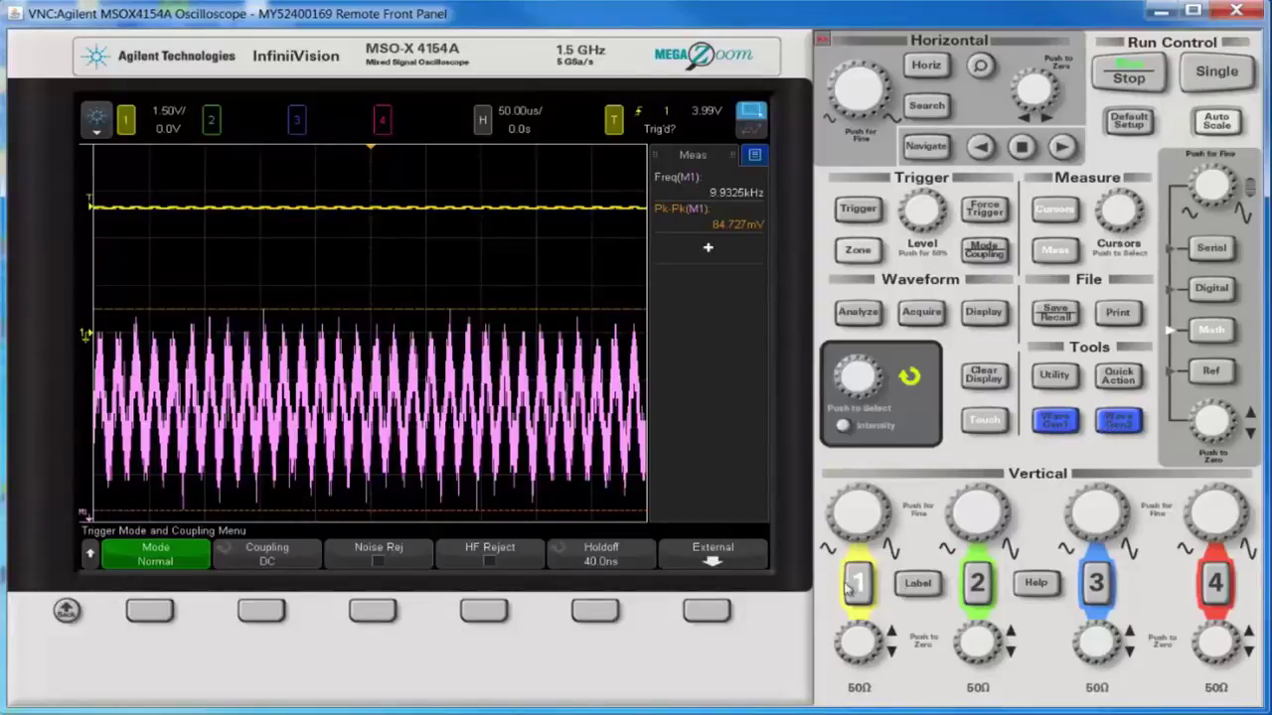
# Hide the Math 1 magnify trace and switch on channel 2 at 10 mV/div, AC-coupled.
pyautogui.click(1120, 424)
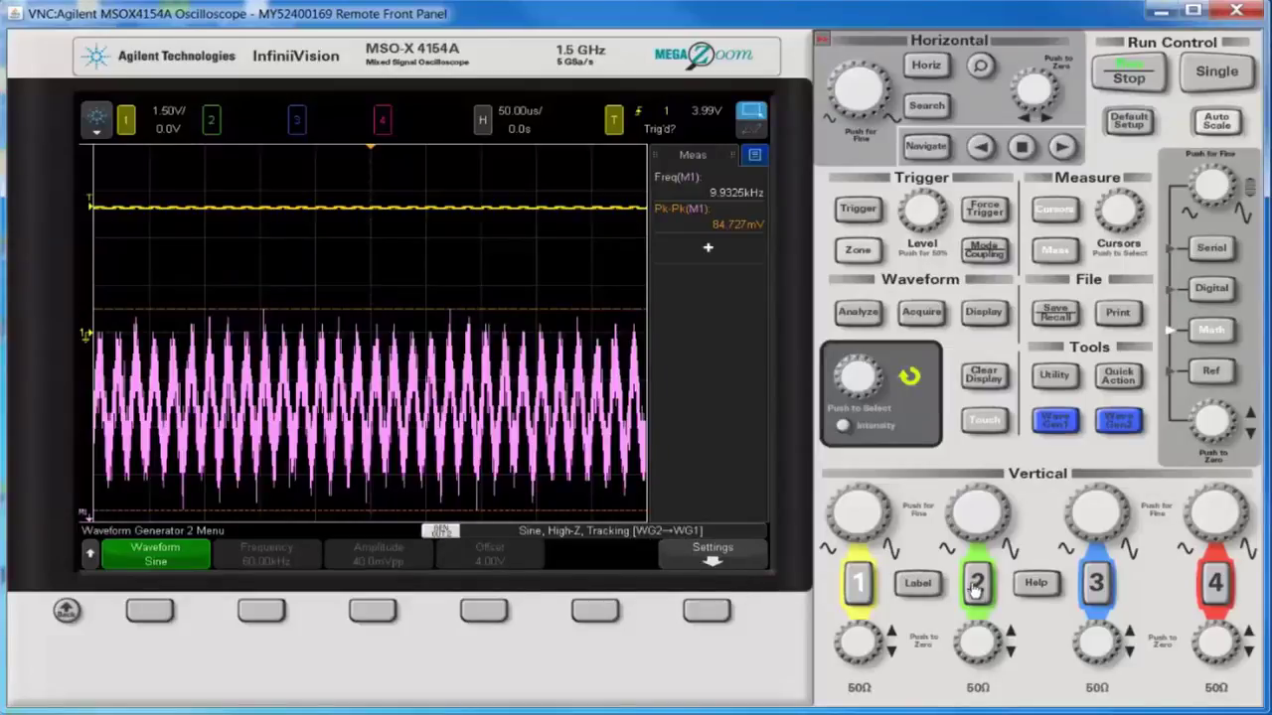
pyautogui.click(1212, 328)
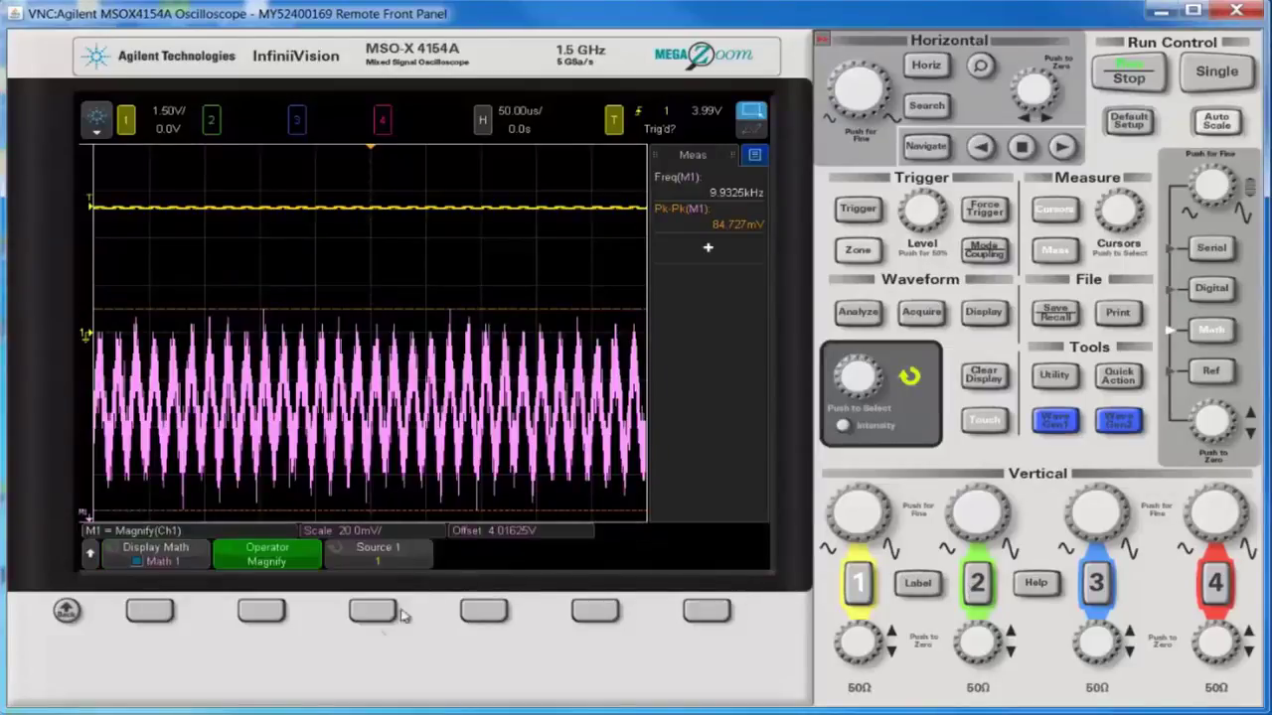
pyautogui.click(157, 614)
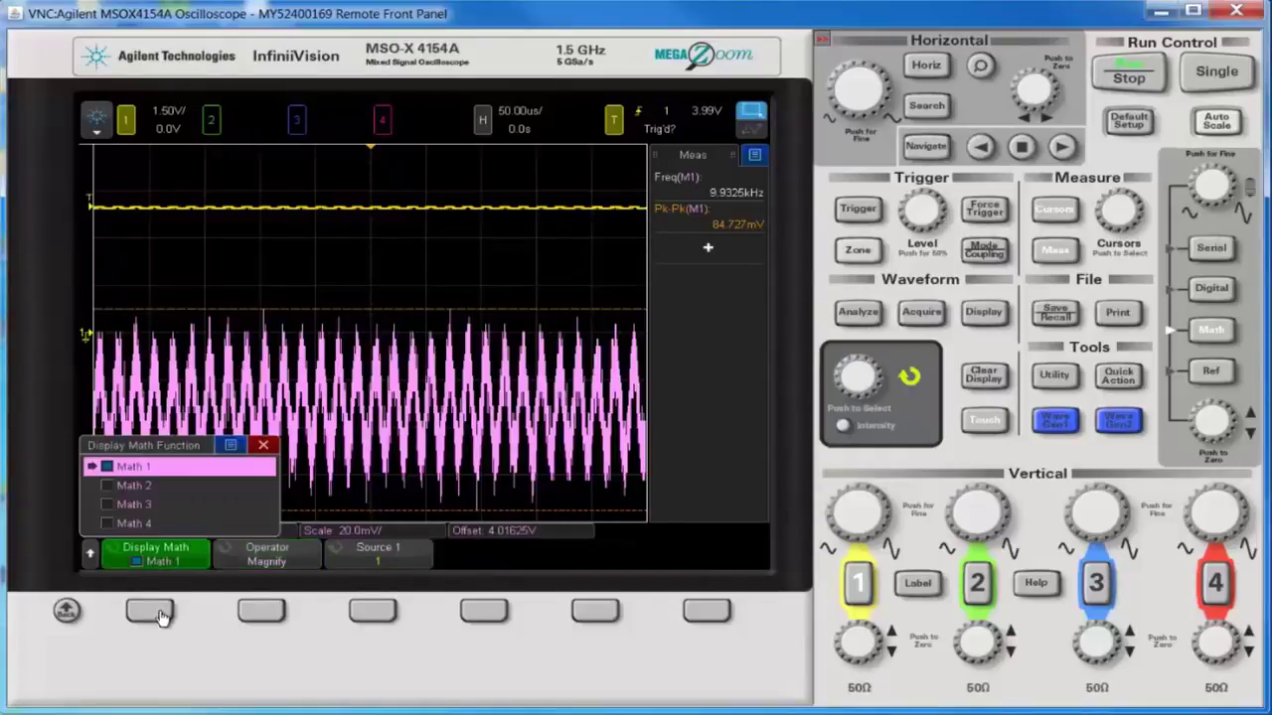
pyautogui.click(159, 614)
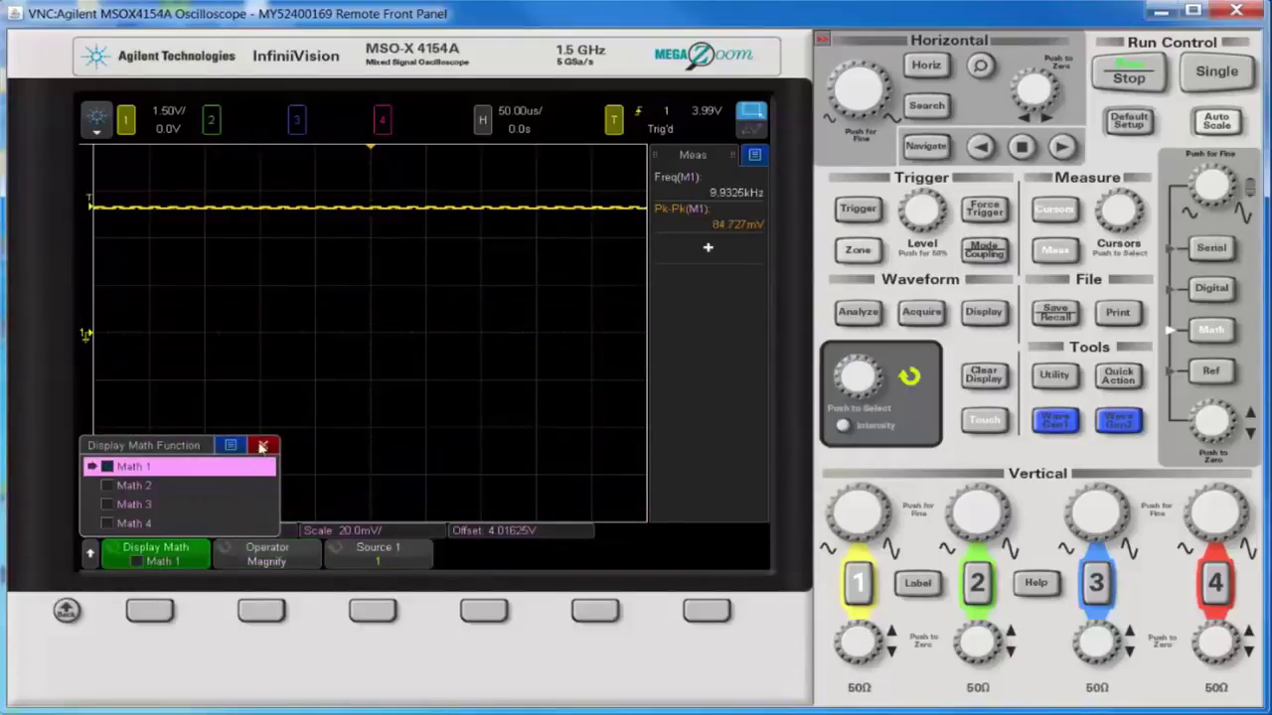
pyautogui.click(978, 586)
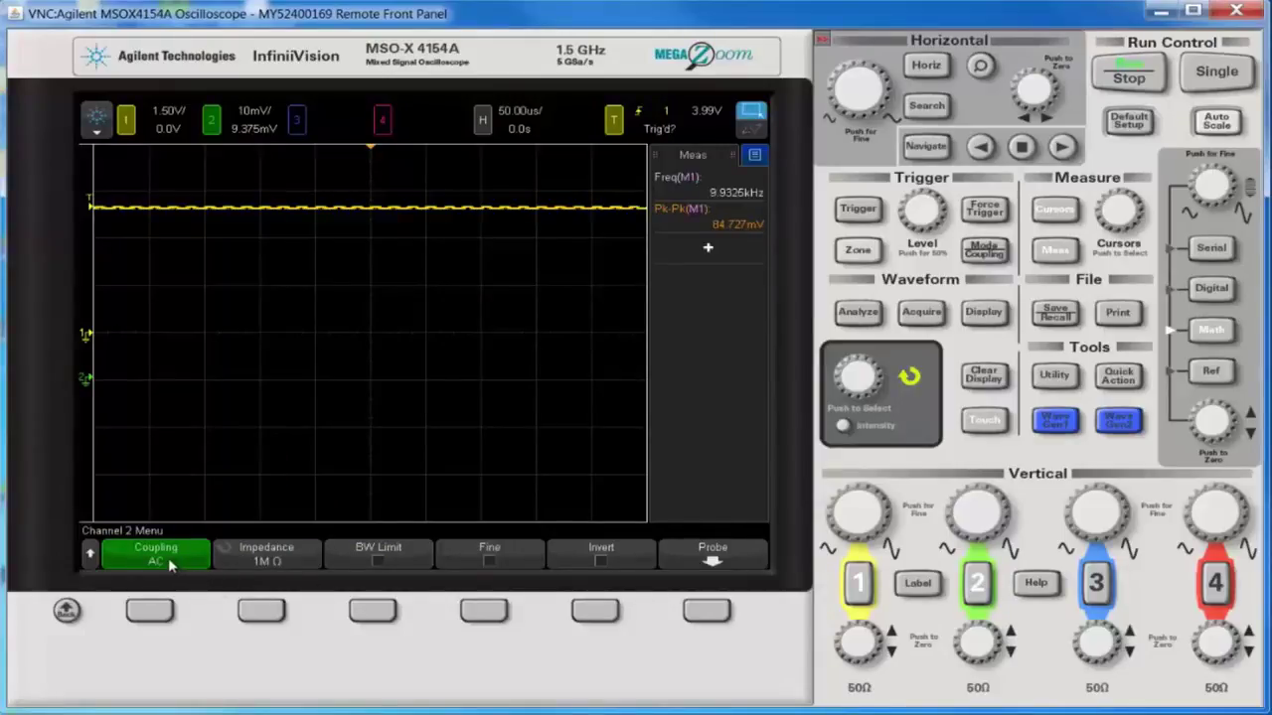
# Set the edge trigger source to channel 2, triggering at 675 µV on its sine.
pyautogui.click(273, 615)
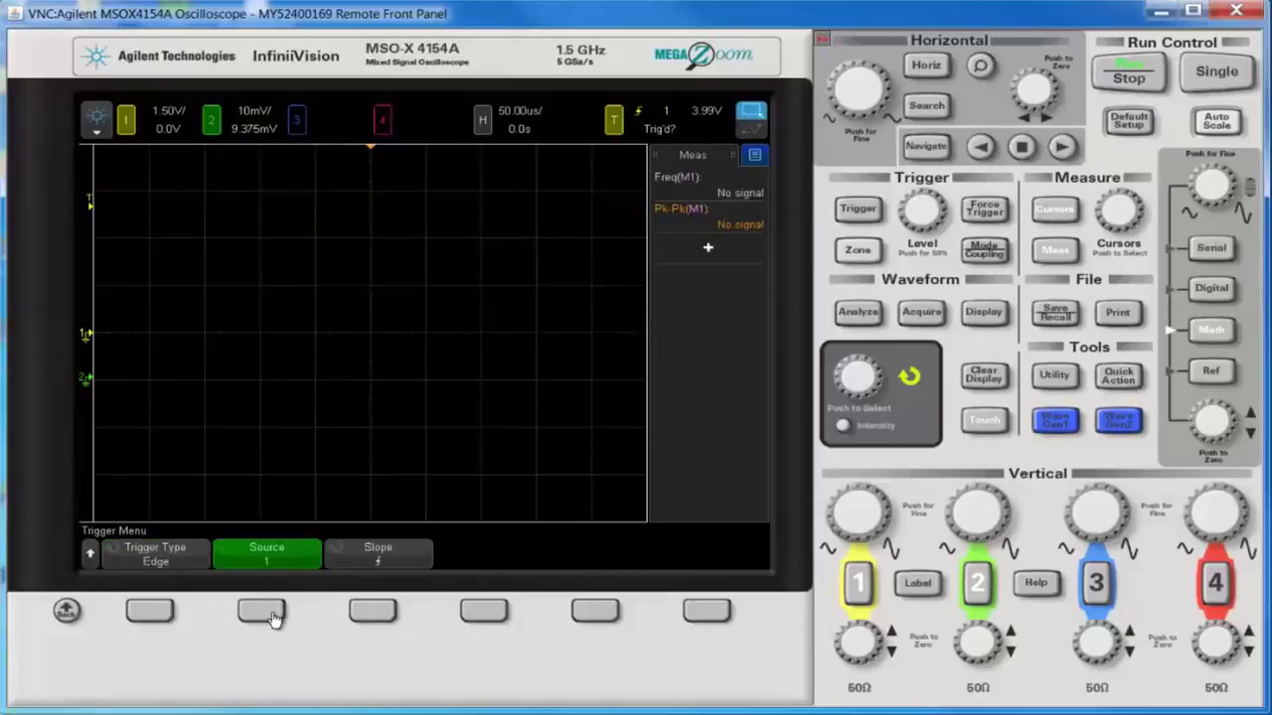
pyautogui.click(273, 615)
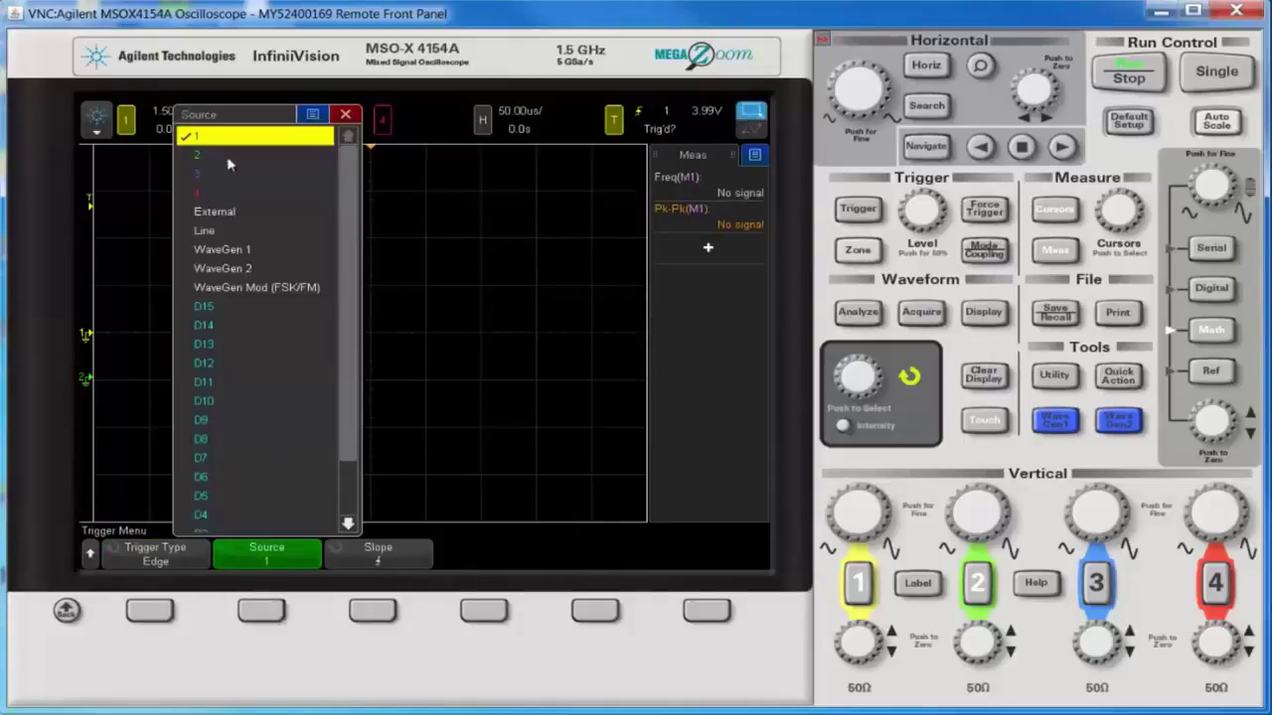
pyautogui.click(229, 157)
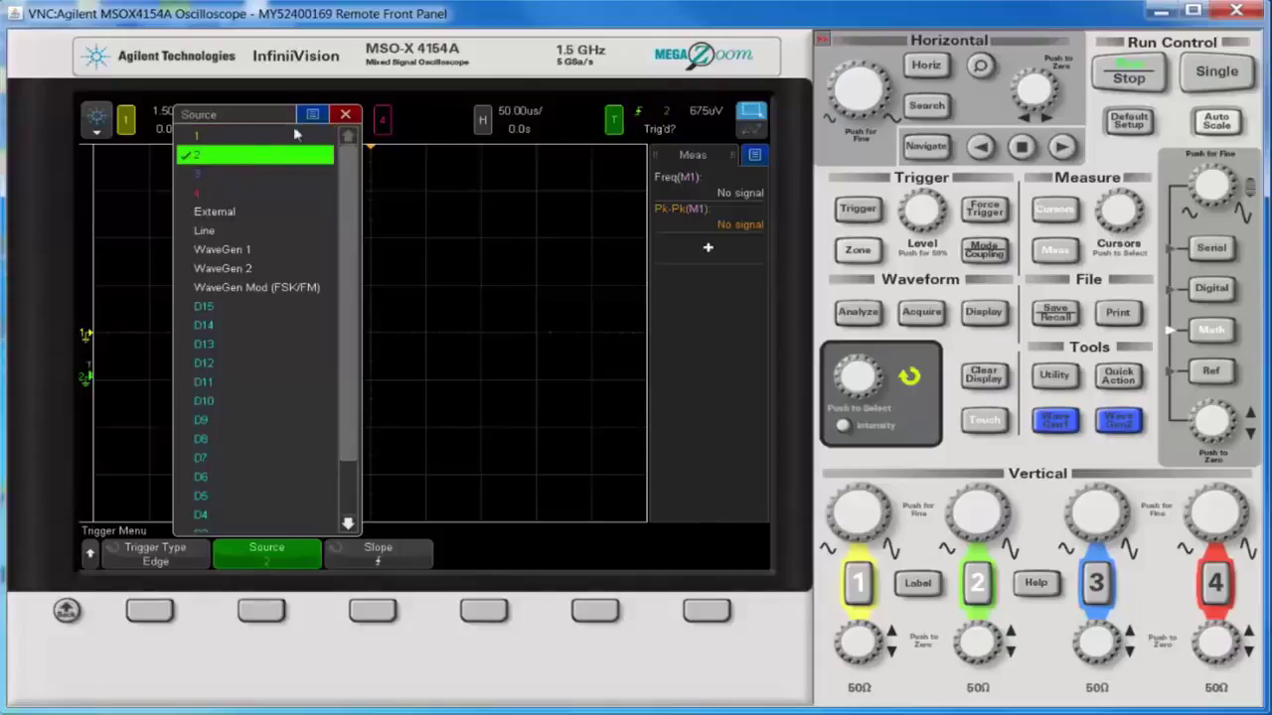
pyautogui.click(346, 116)
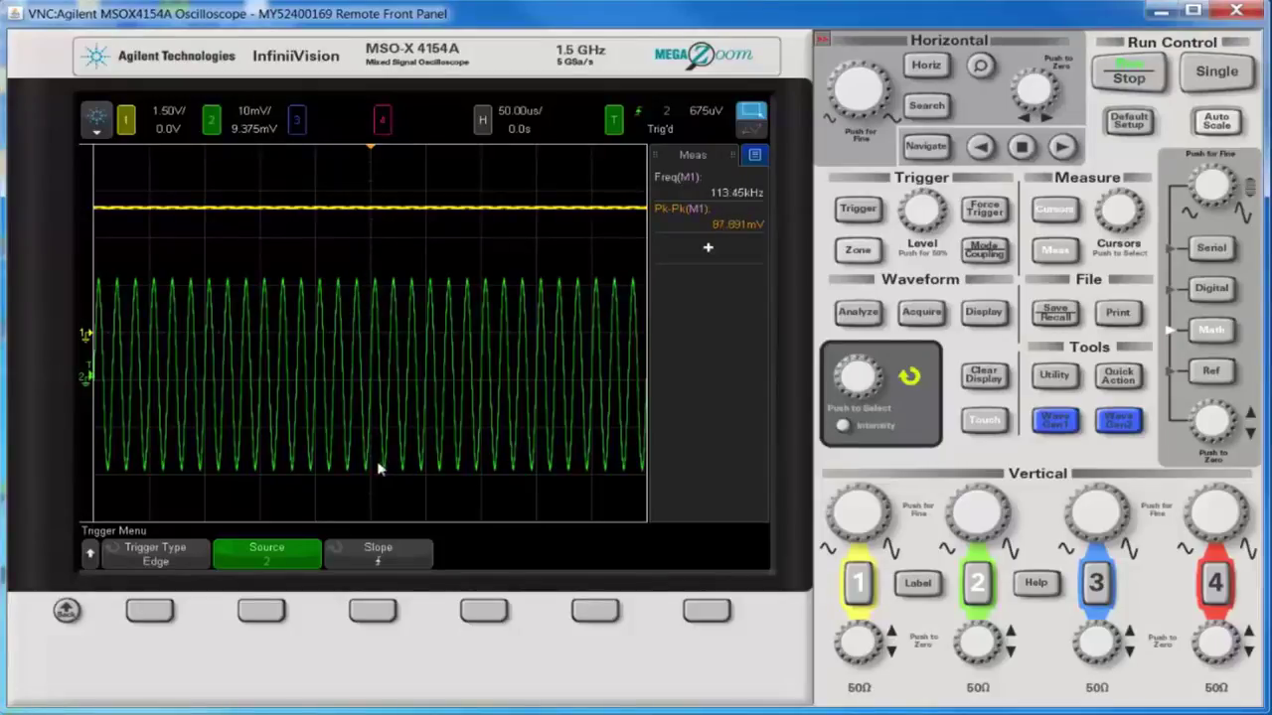
# Leave trigger coupling at DC and take a single capture of the channel 2 sine.
pyautogui.click(993, 253)
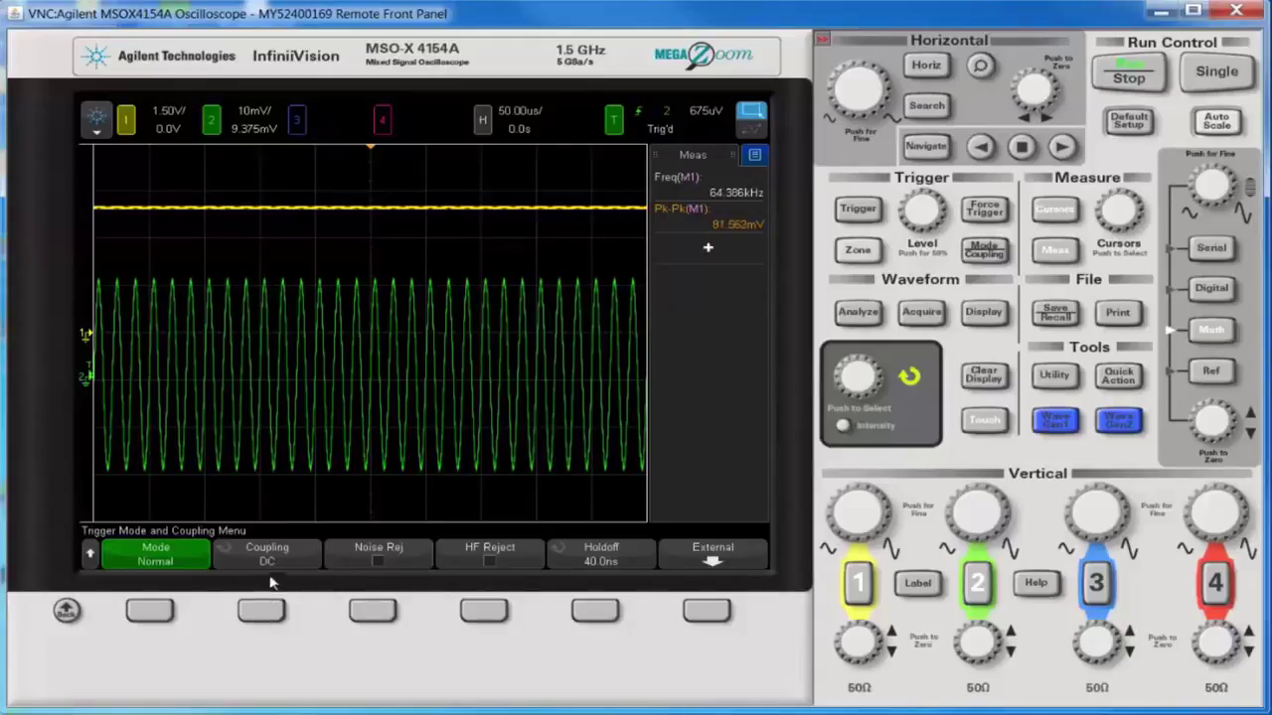
pyautogui.click(260, 611)
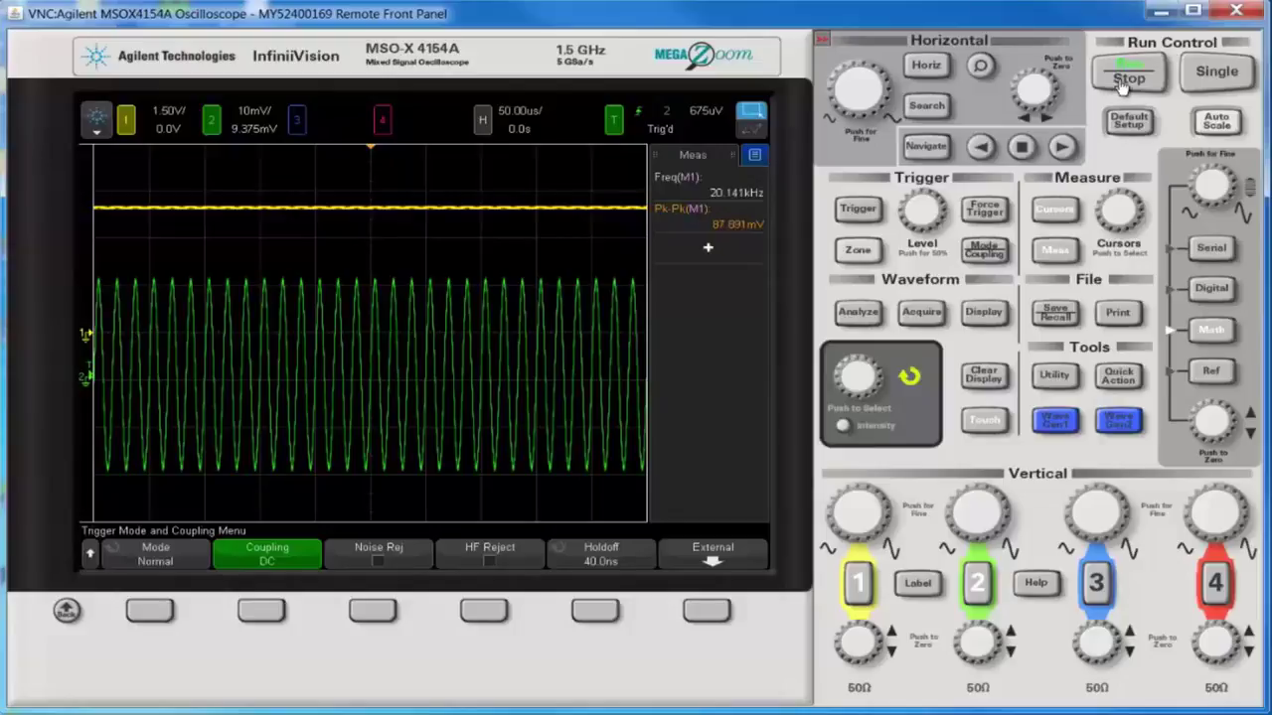
pyautogui.click(1207, 77)
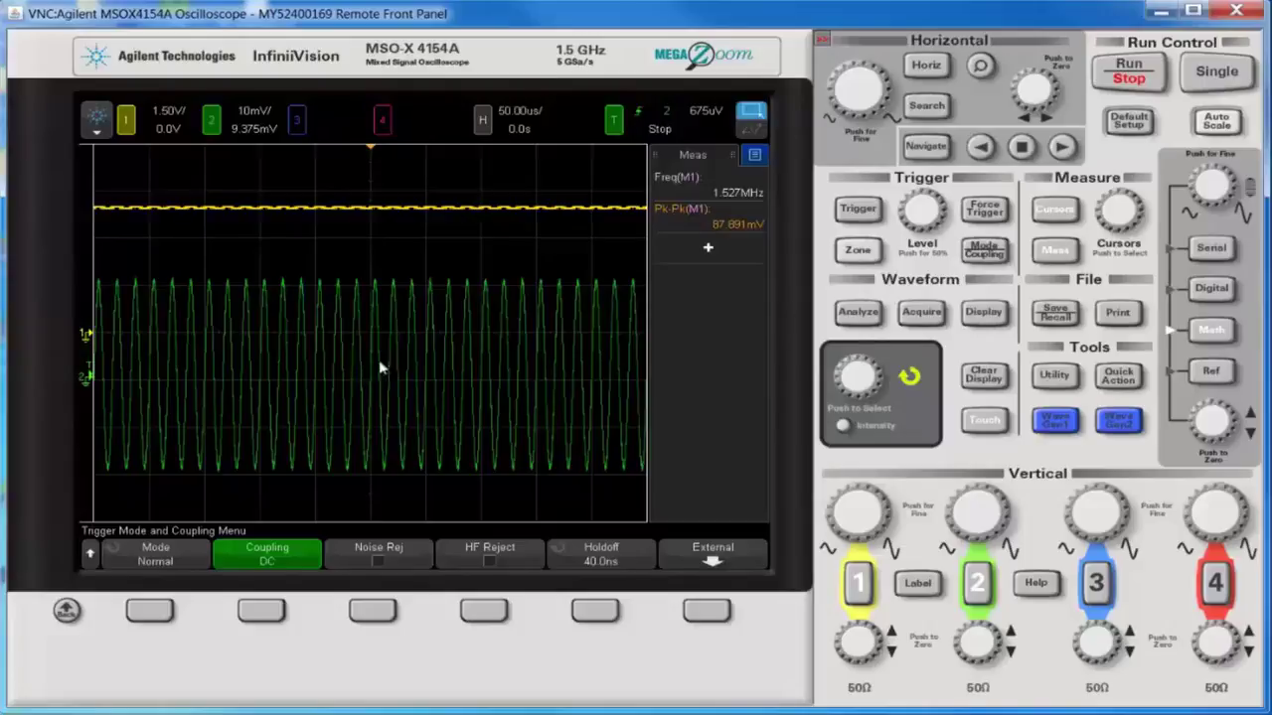
# Change the acquisition mode from High Resolution to Normal and resume live acquisition.
pyautogui.click(922, 312)
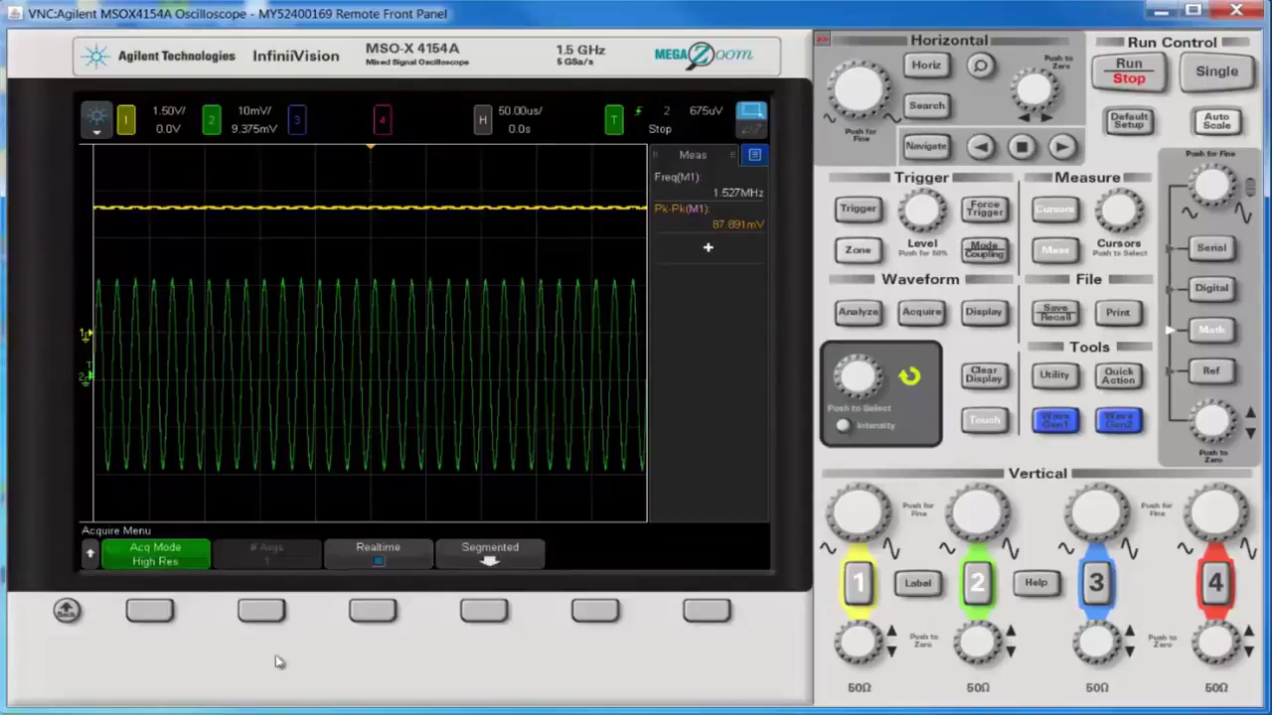
pyautogui.click(149, 620)
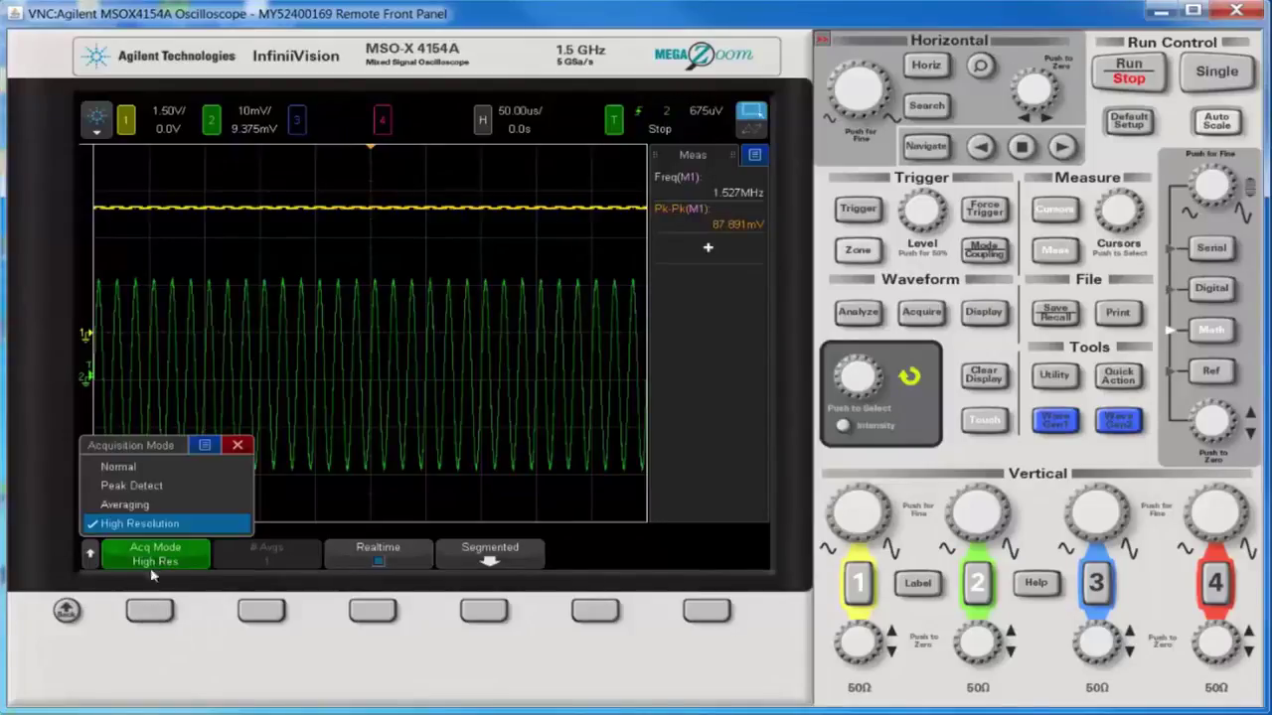
pyautogui.click(119, 467)
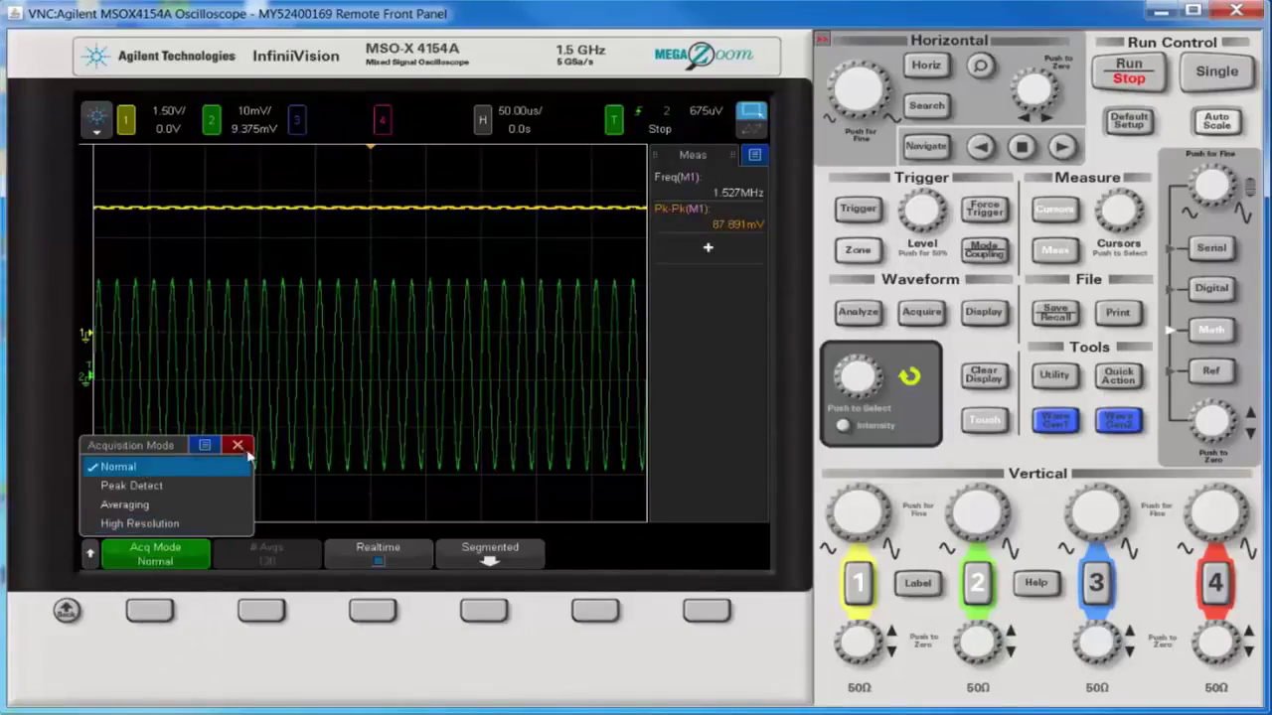
pyautogui.click(316, 462)
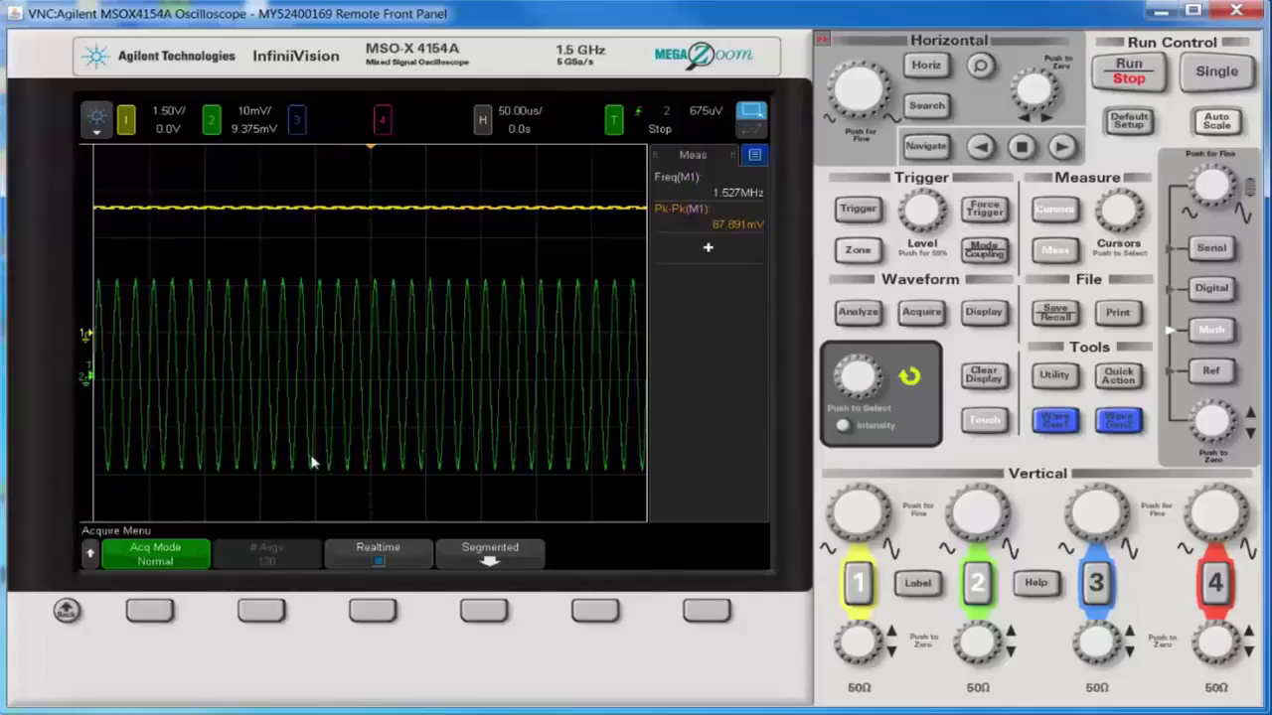
pyautogui.click(1135, 76)
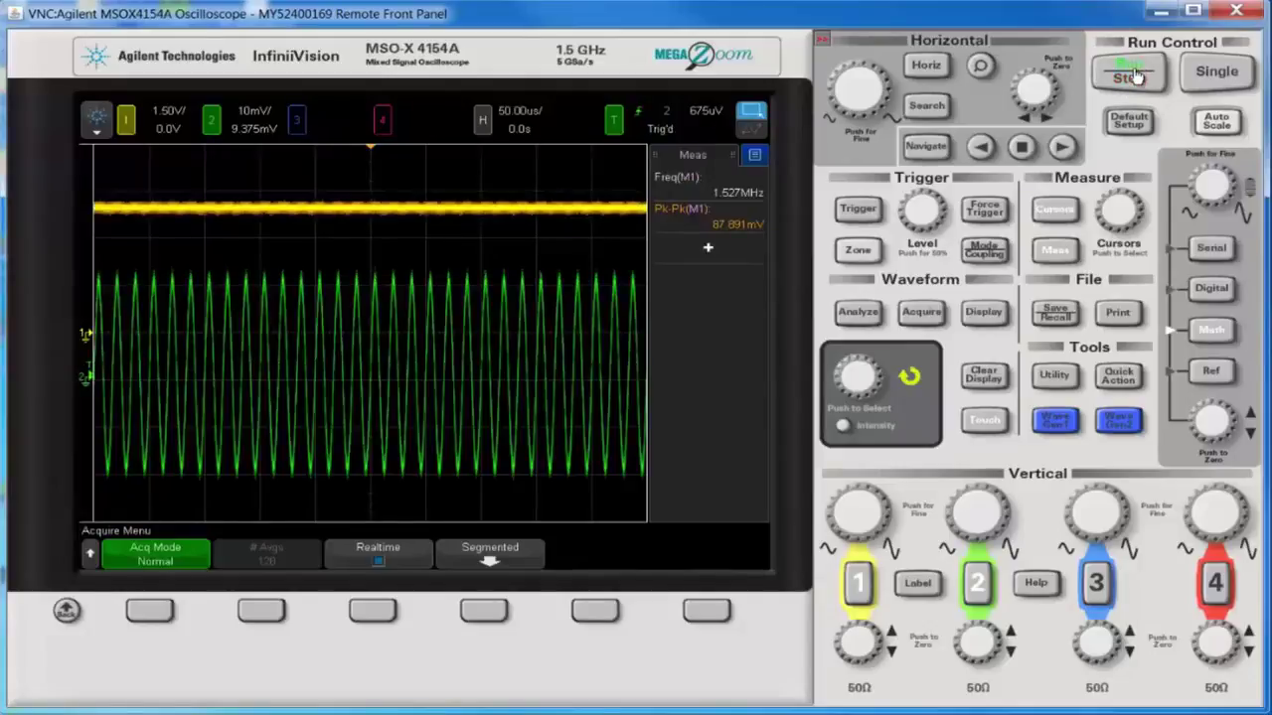
# Take a single capture, confirm channel 2's AC coupling, and show trigger Normal mode with DC coupling.
pyautogui.click(1210, 72)
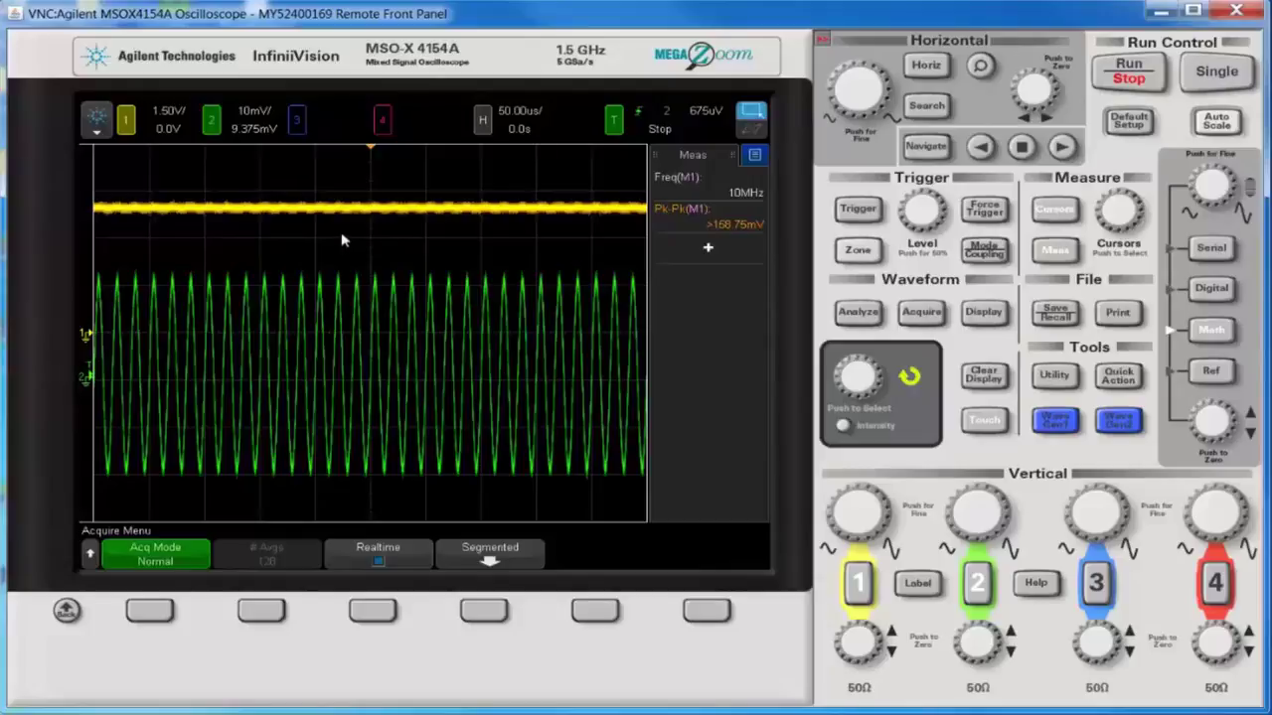
pyautogui.click(977, 583)
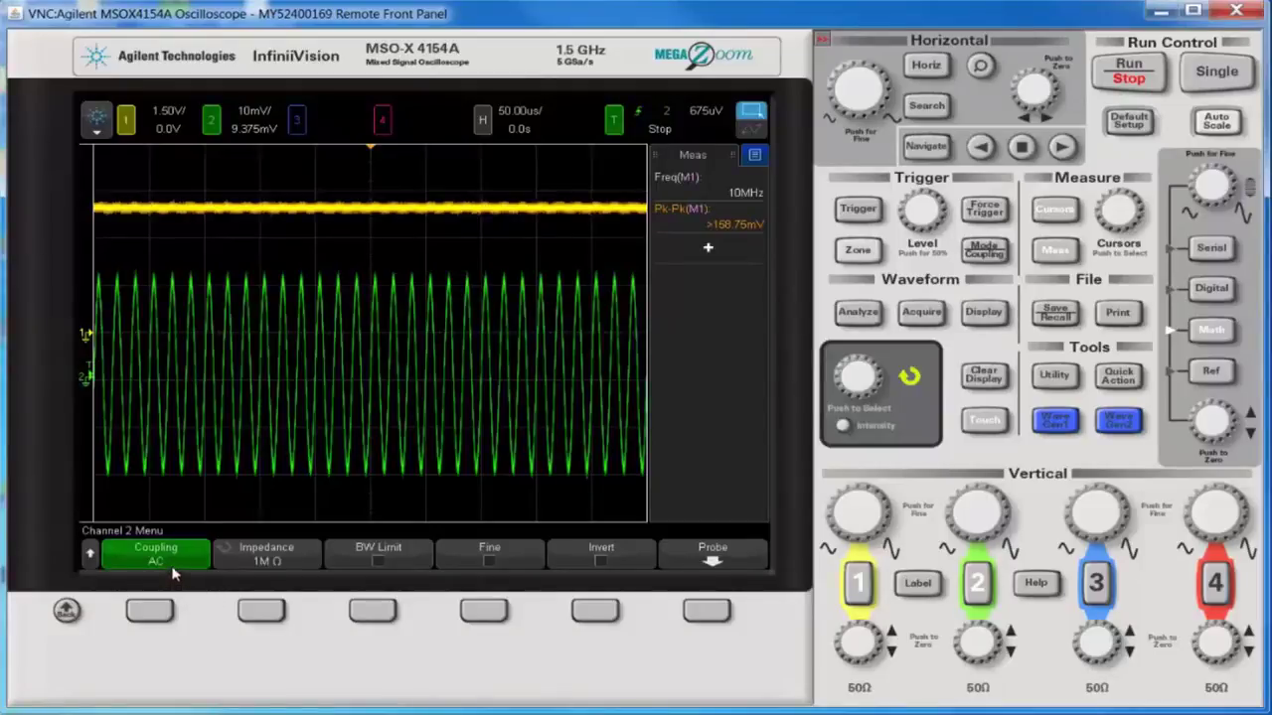
pyautogui.click(984, 251)
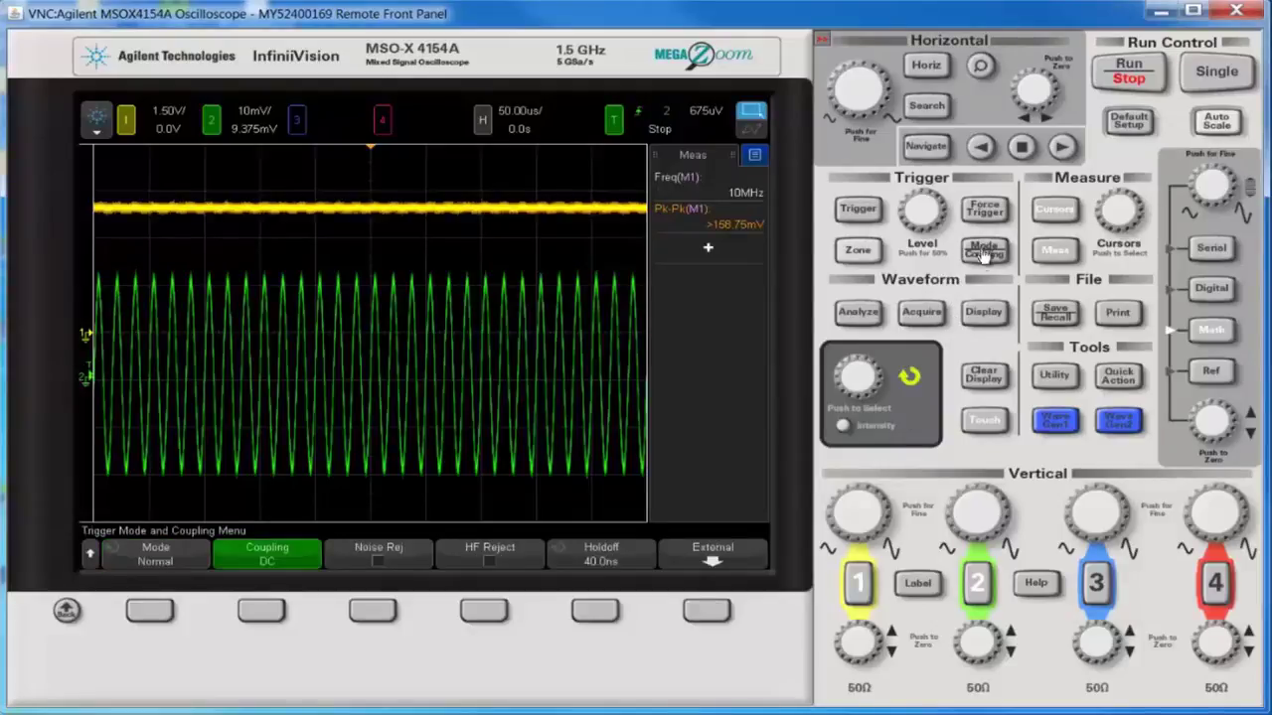